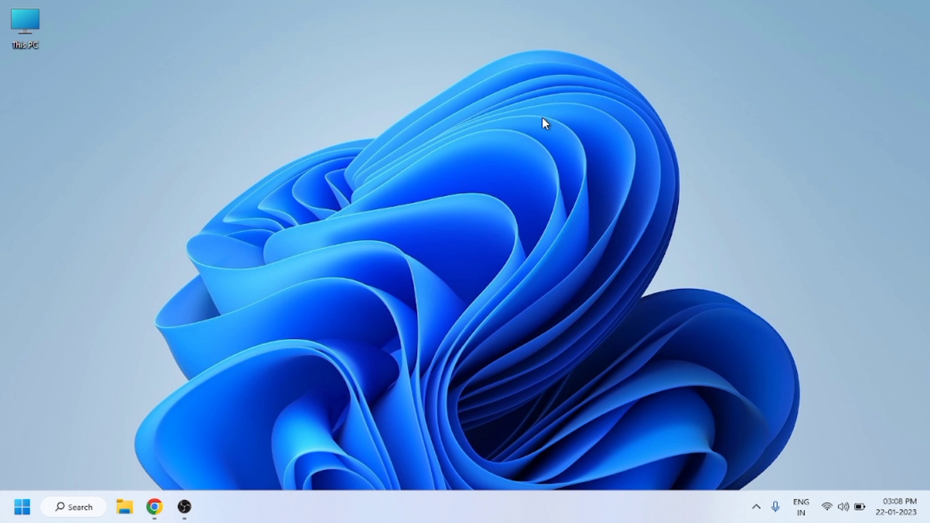
Search Google for "pycharm download" in Chrome and start downloading the PyCharm Community .exe for Windows from the JetBrains page.
left_click(155, 507)
left_click(366, 287)
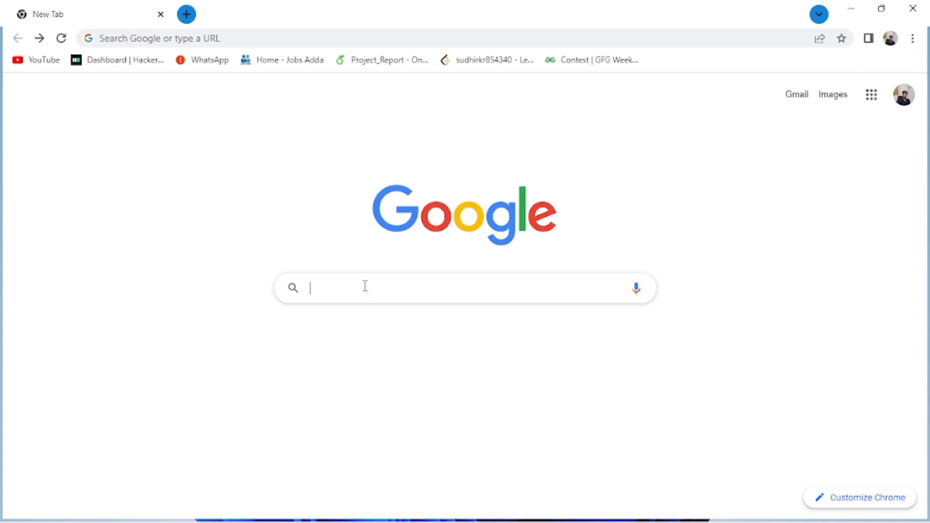
type("p")
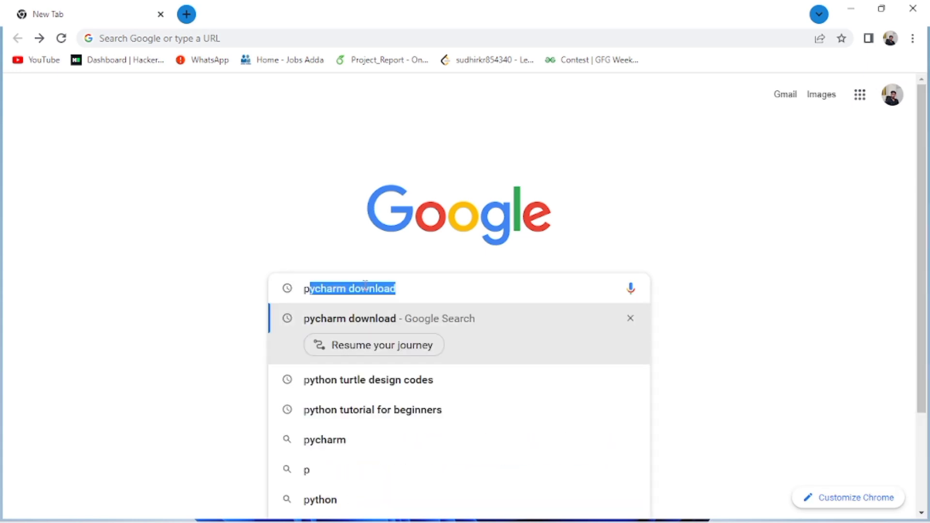
key("Return")
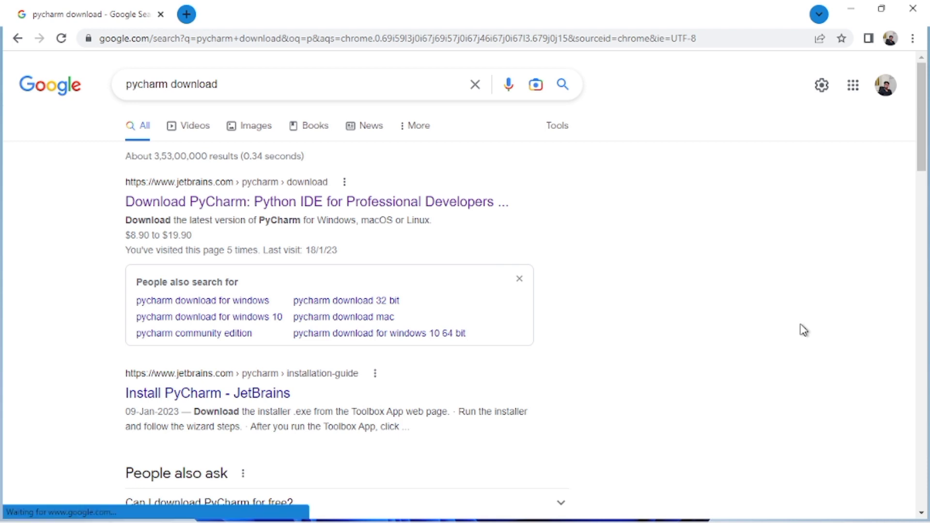
left_click(372, 202)
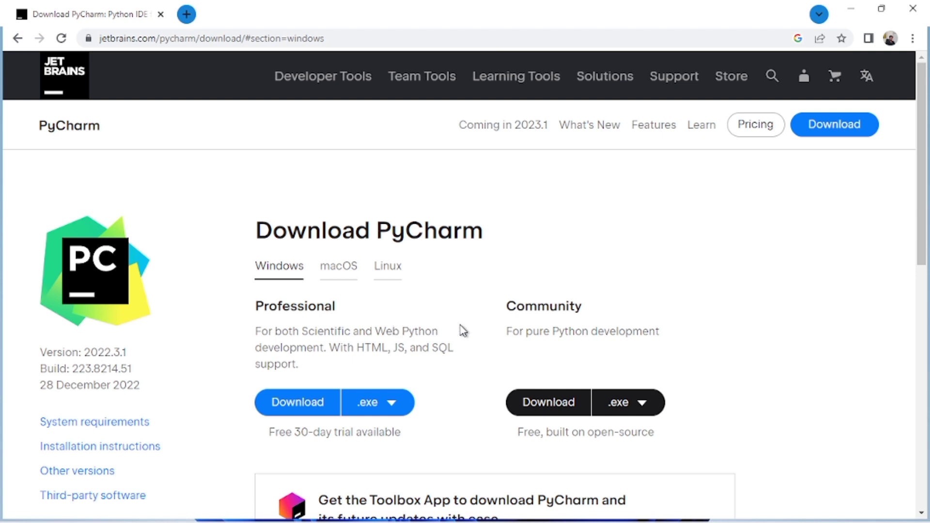
left_click(546, 408)
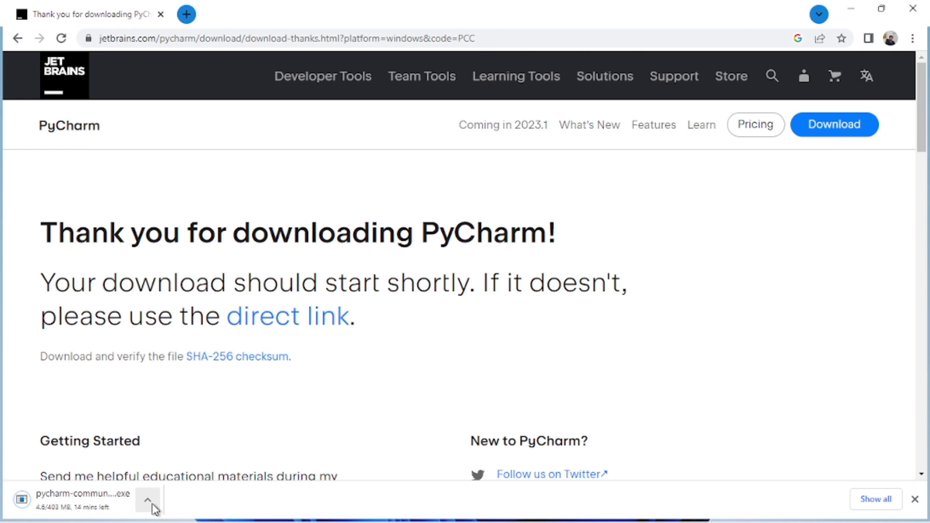
Cancel the running PyCharm Community installer download and minimize the browser.
left_click(151, 508)
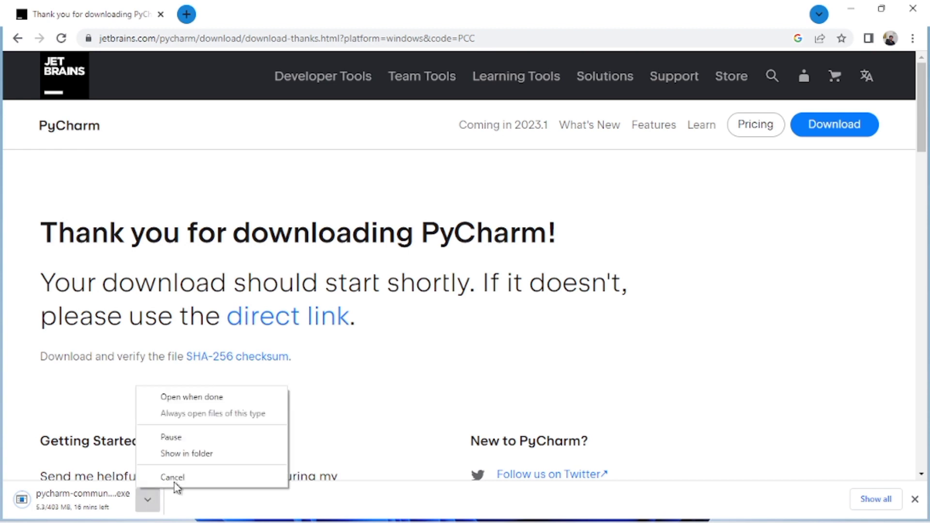
left_click(208, 474)
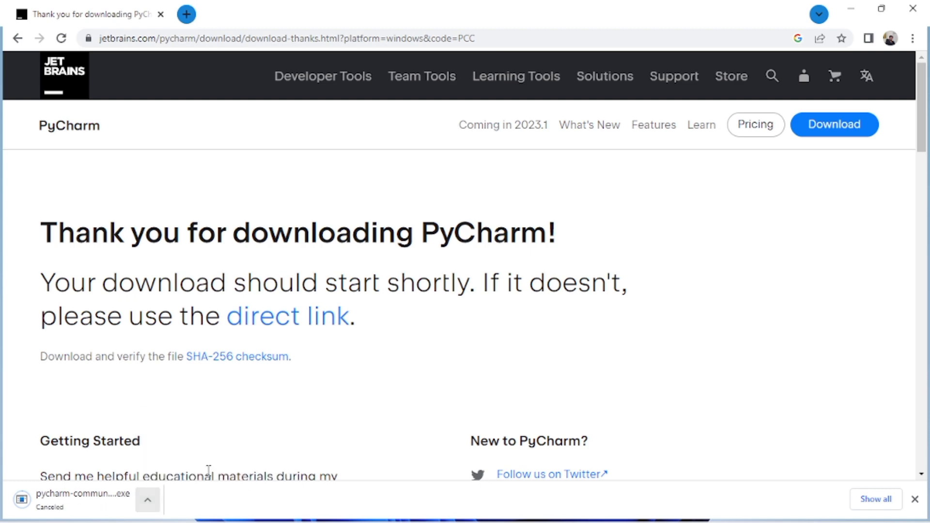
left_click(146, 501)
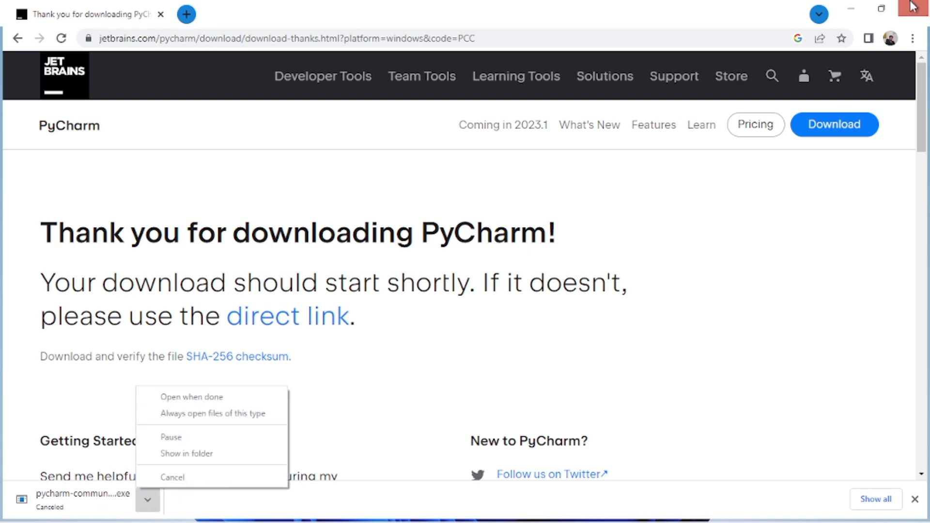
left_click(852, 9)
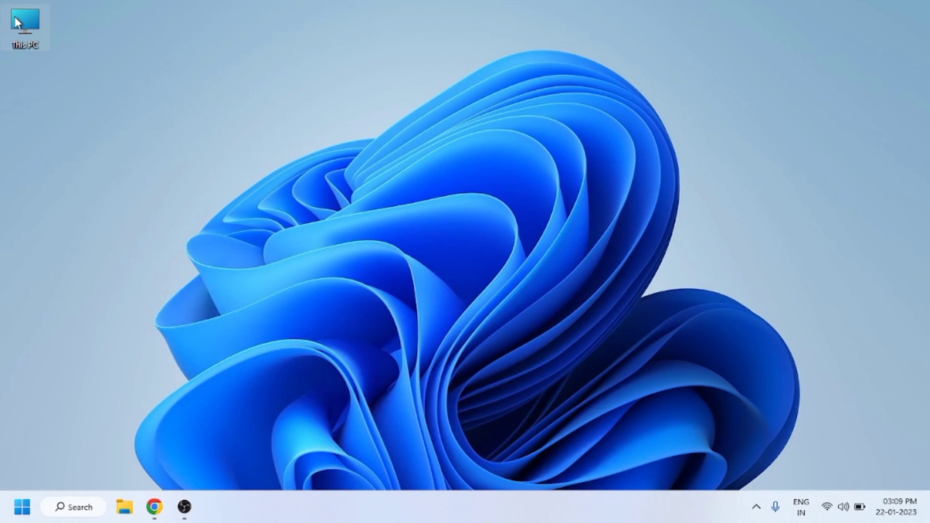
Run the pycharm-community-2022.3.1 installer from the Downloads folder and minimize the folder window.
double_click(15, 16)
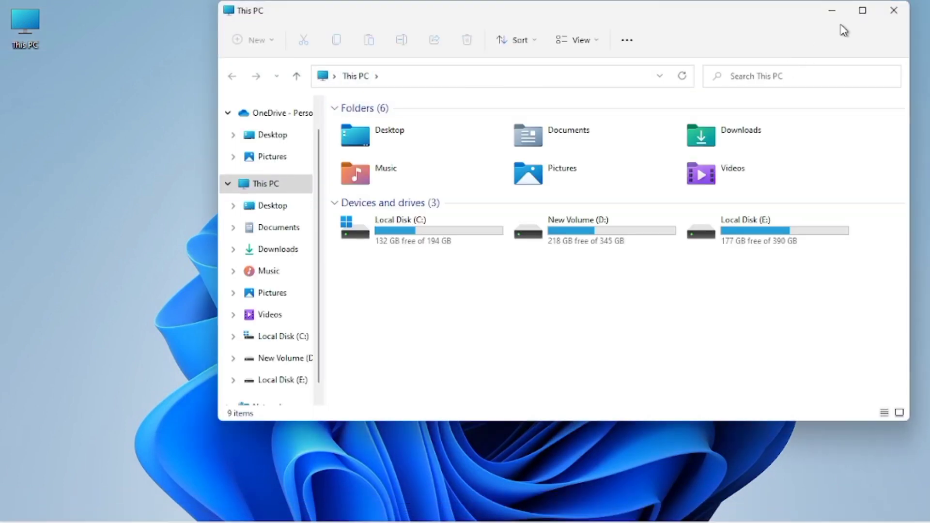
left_click(862, 11)
double_click(547, 130)
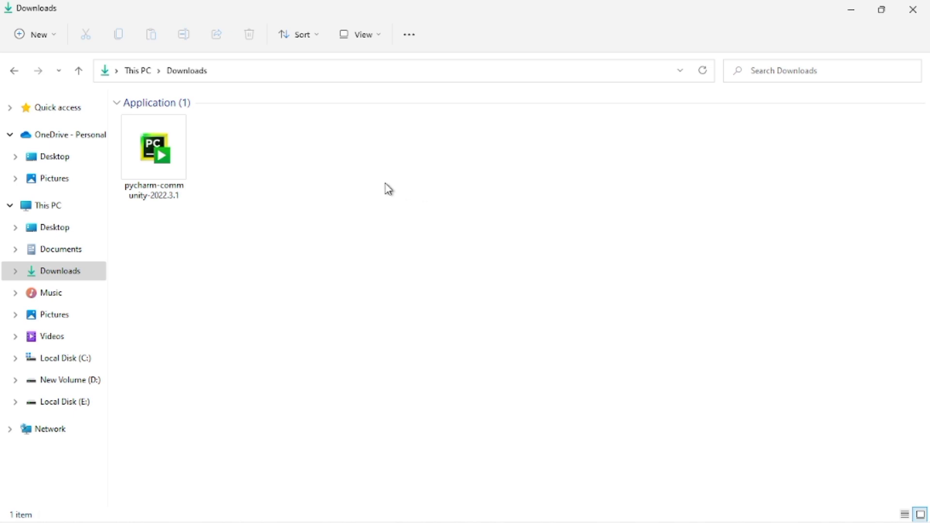
double_click(158, 138)
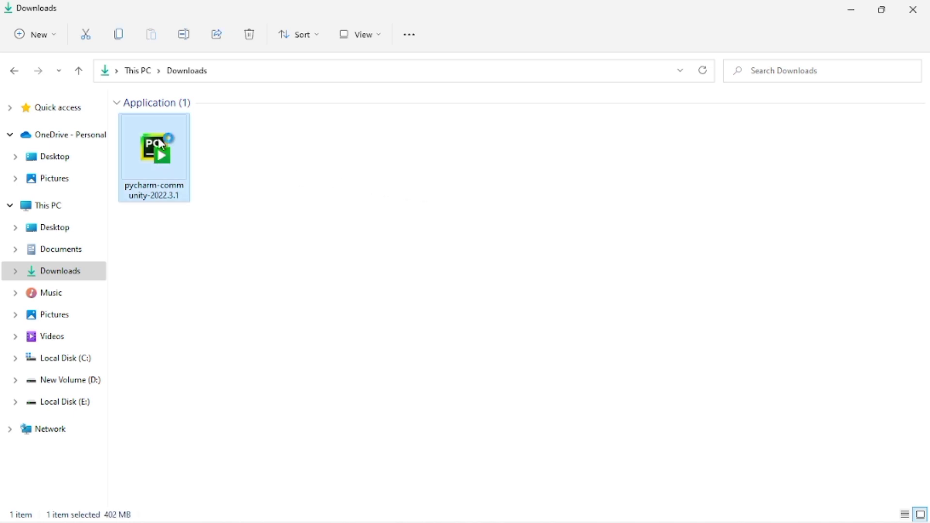
left_click(858, 7)
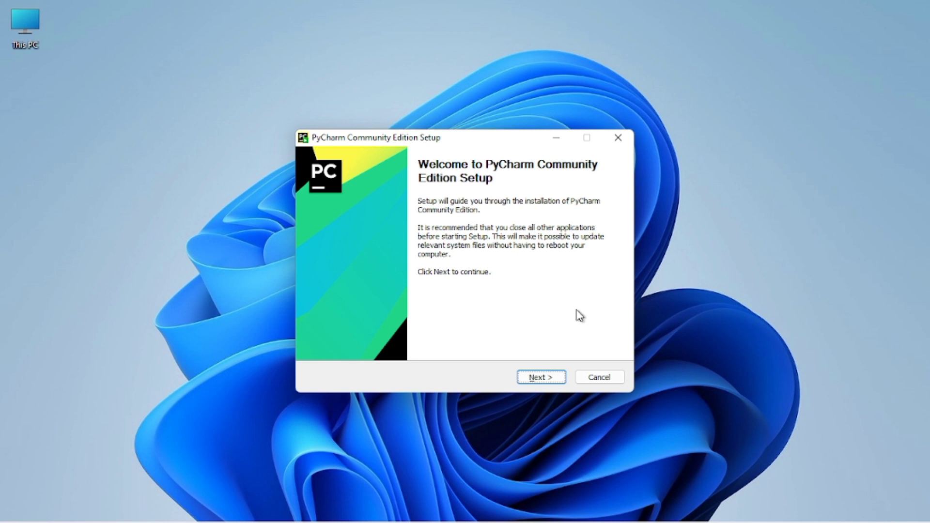
Install PyCharm in the default folder with a desktop shortcut, "bin" on the PATH, "Open Folder as Project" and .py association, choosing to reboot manually.
left_click(544, 381)
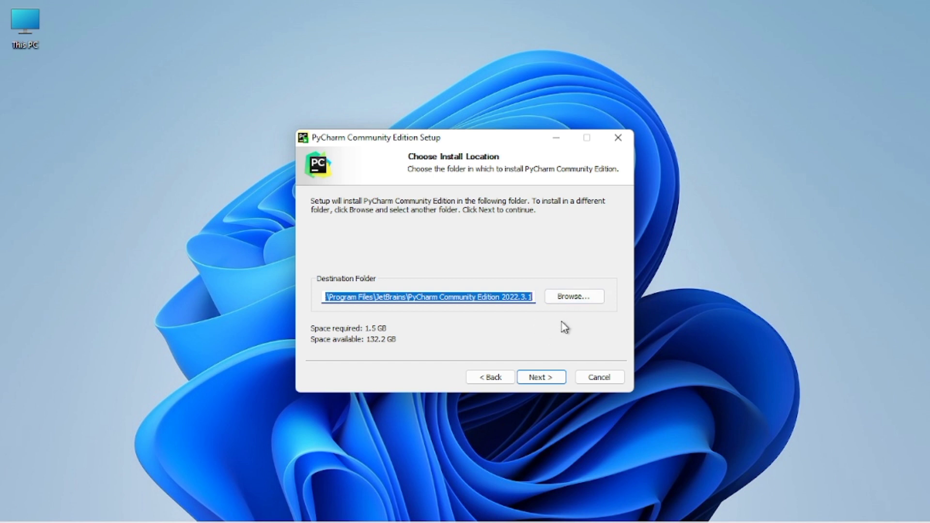
left_click(546, 379)
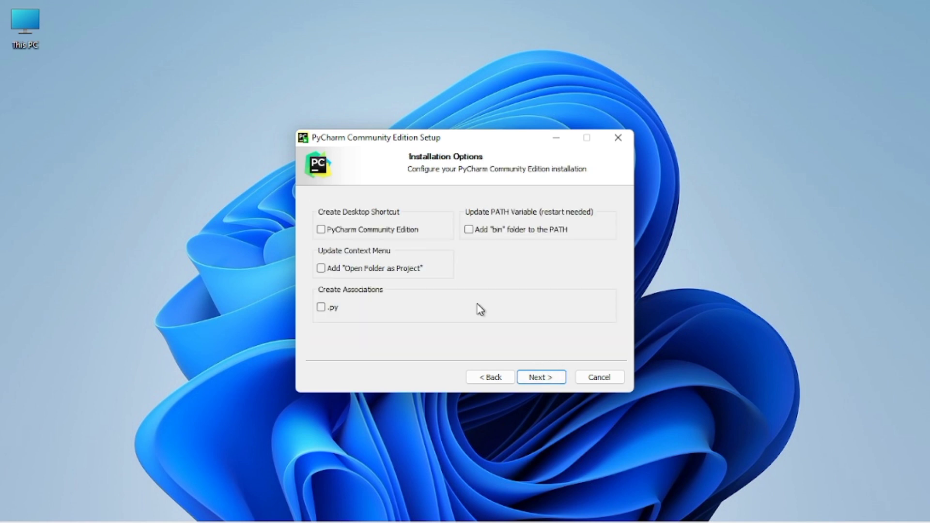
left_click(322, 230)
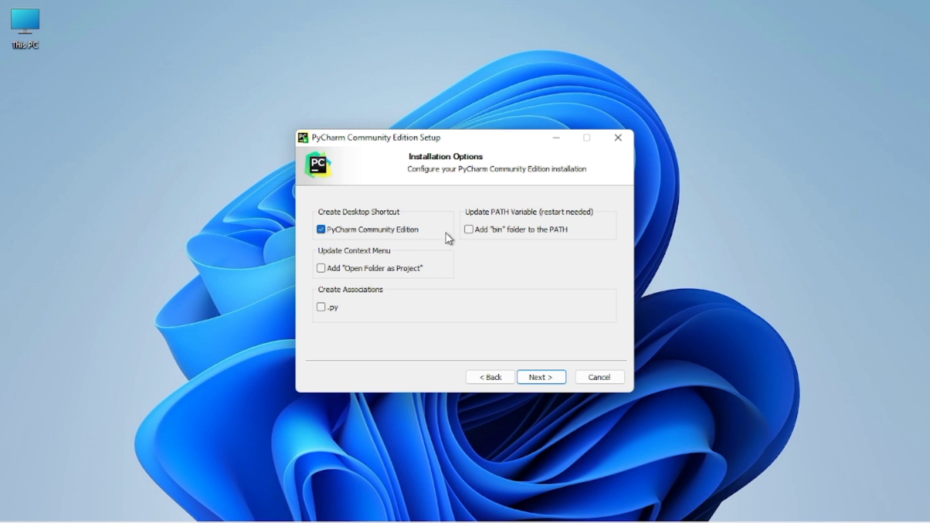
left_click(490, 230)
left_click(334, 272)
left_click(322, 308)
left_click(539, 377)
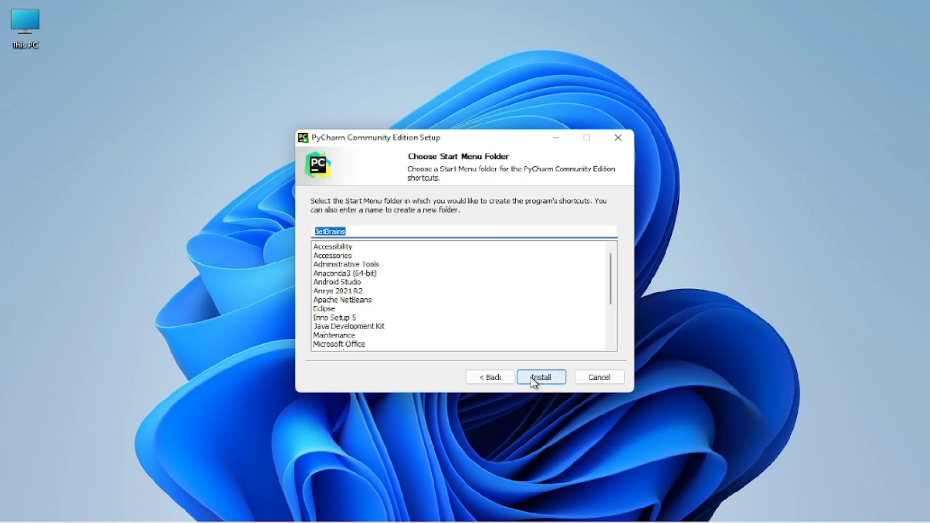
left_click(535, 381)
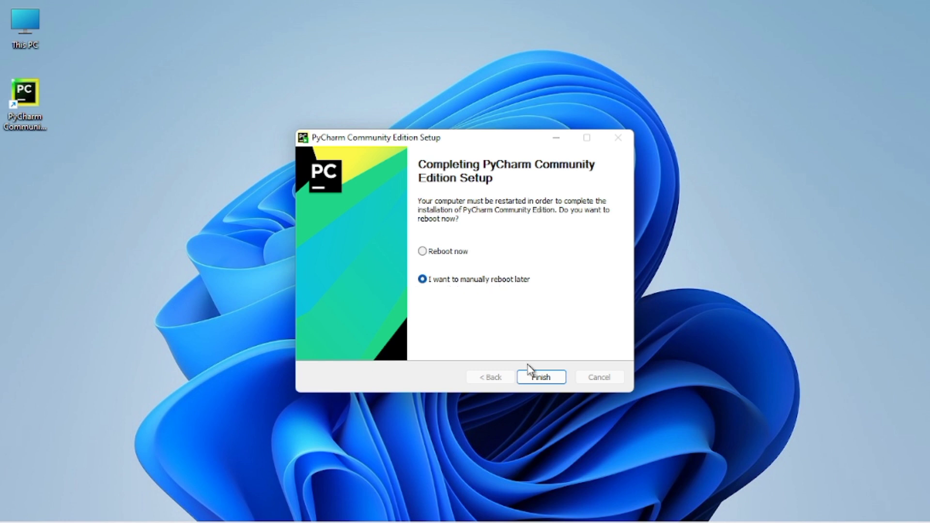
left_click(540, 379)
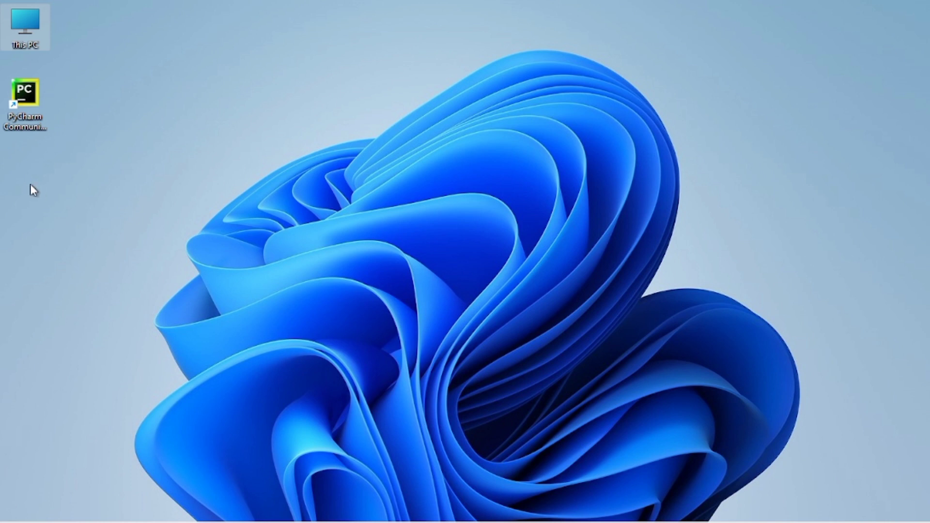
Launch PyCharm Community Edition from the desktop without importing settings.
double_click(24, 106)
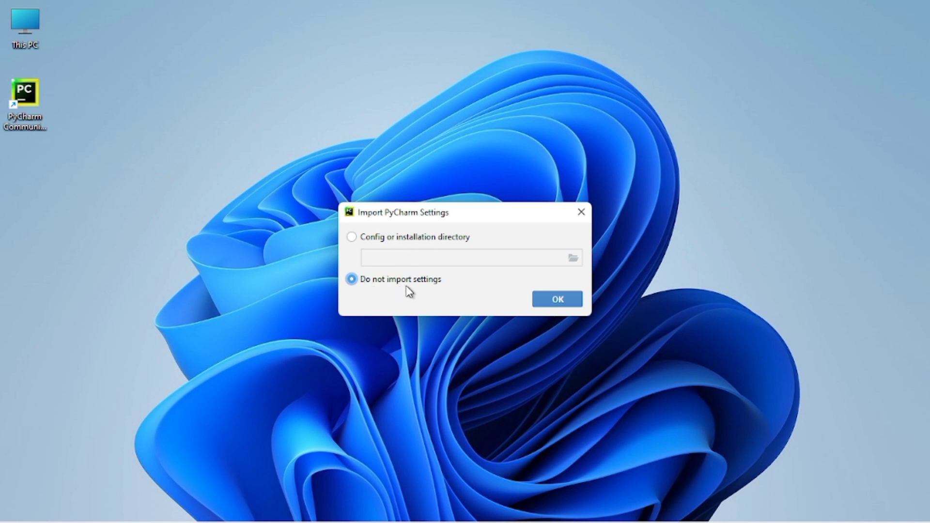
left_click(544, 304)
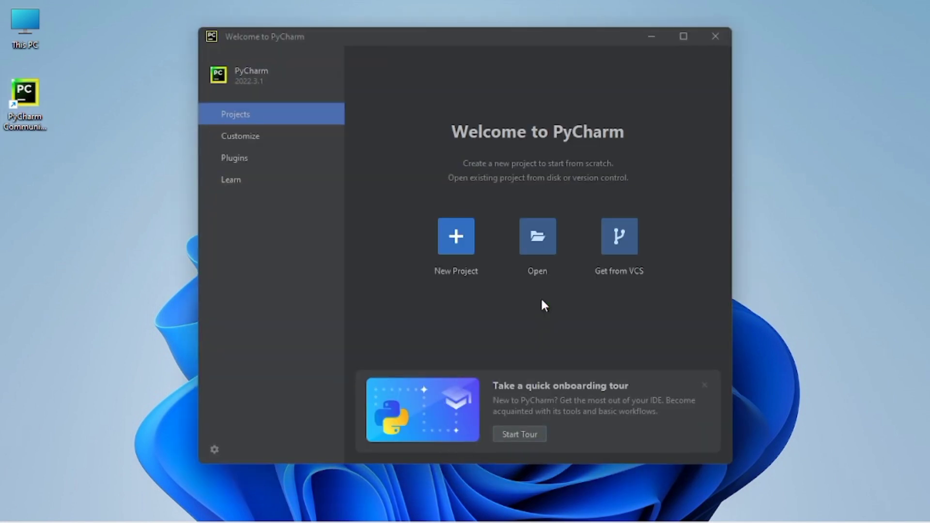
Create the project pythonProject2 with a new Virtualenv environment based on Python311 and a main.py welcome script.
left_click(466, 246)
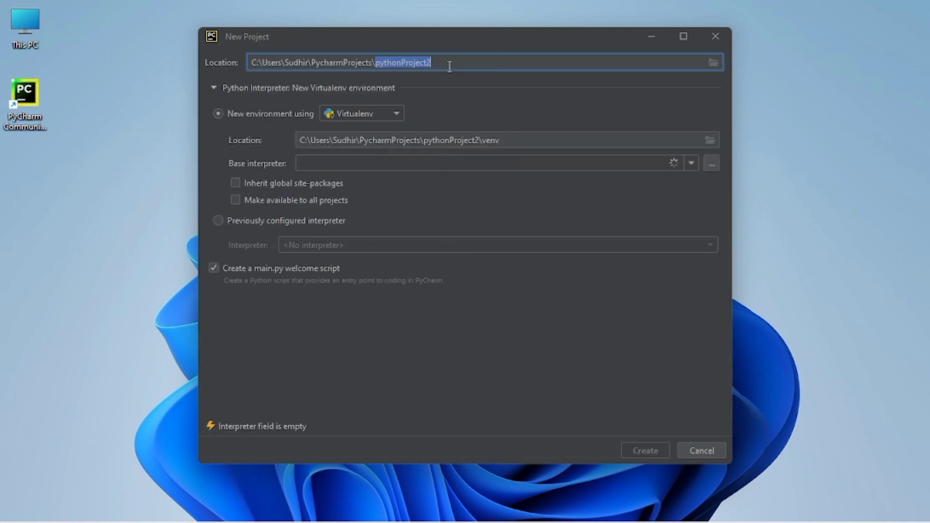
left_click(449, 59)
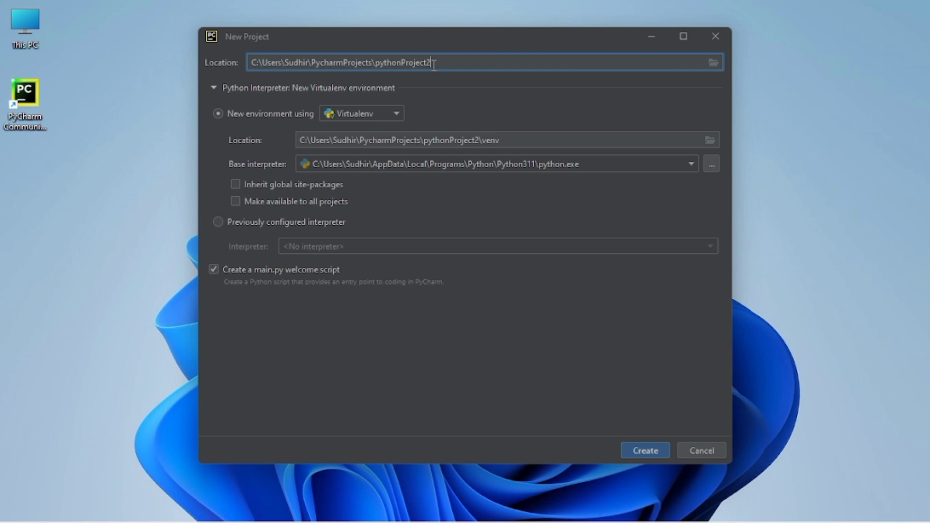
left_click(527, 206)
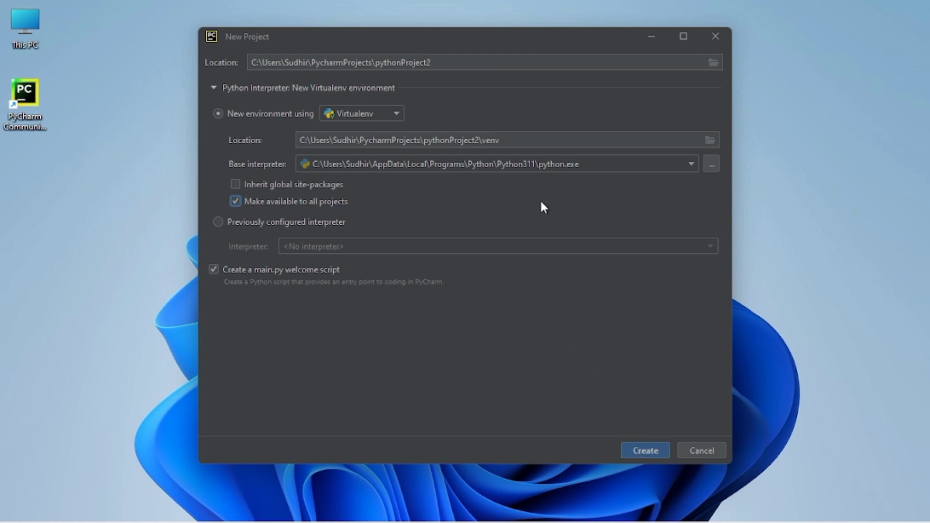
left_click(551, 165)
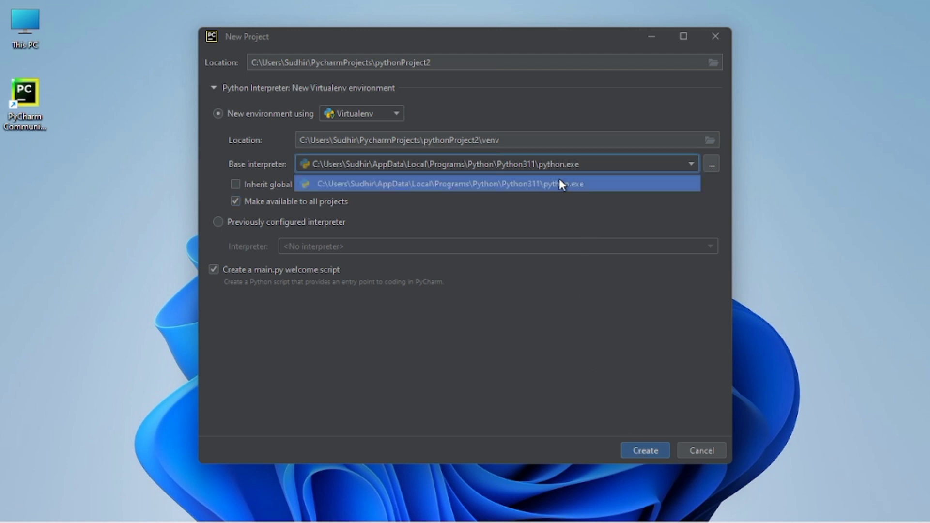
left_click(568, 205)
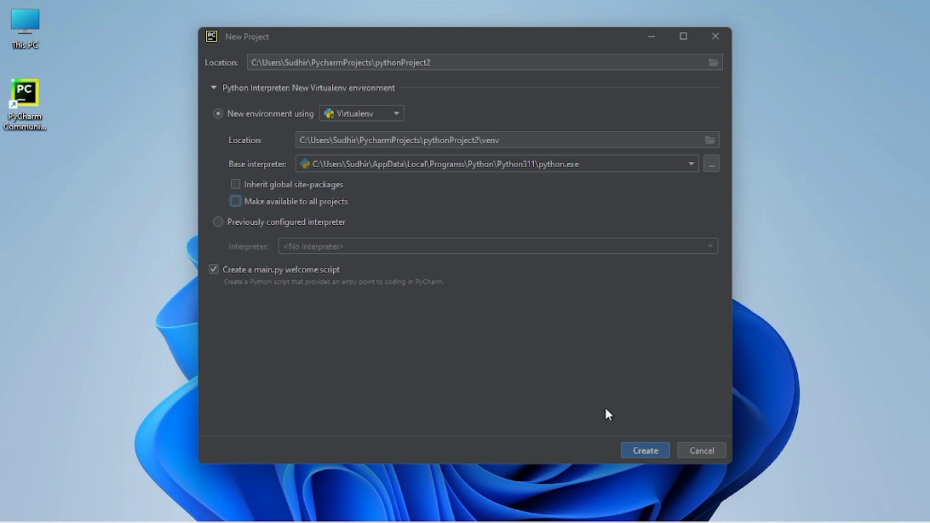
left_click(649, 454)
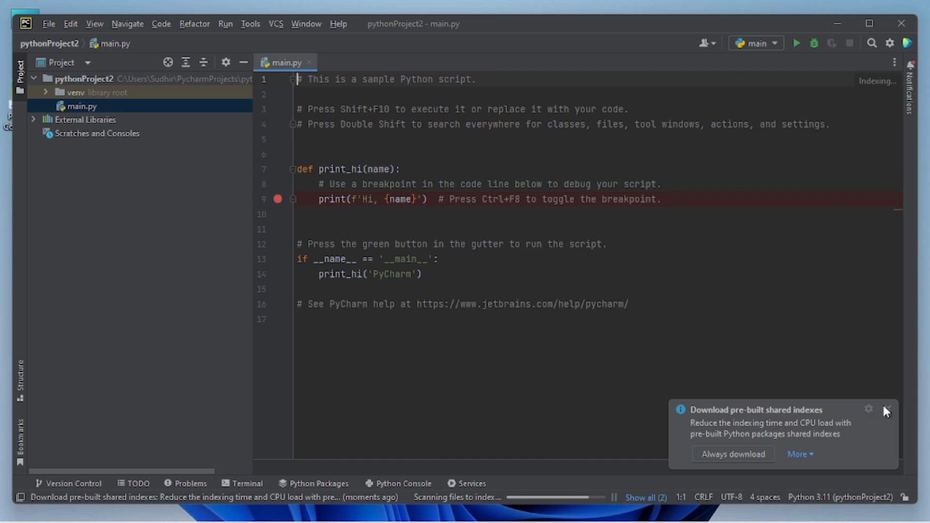
Dismiss the shared indexes notification and replace all sample code in main.py with print("Hello") on line 3.
left_click(888, 408)
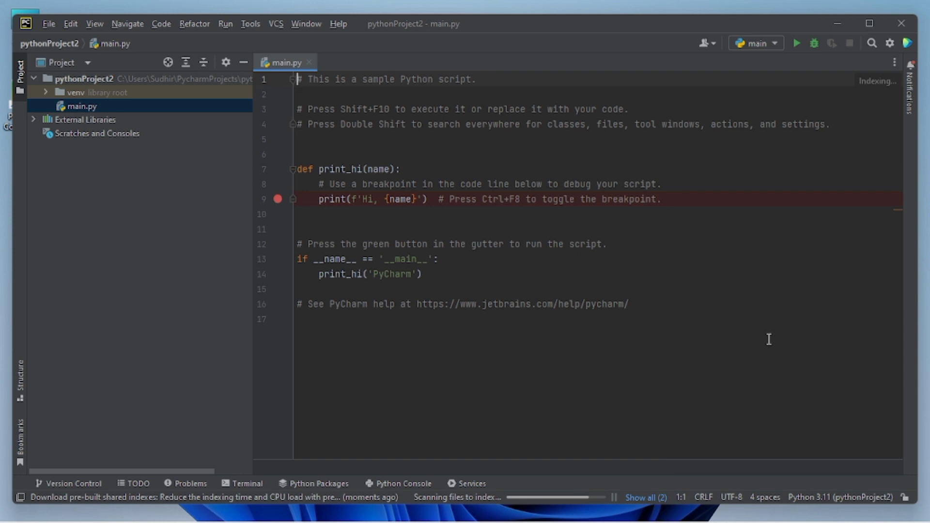
key("ctrl+a")
key("BackSpace")
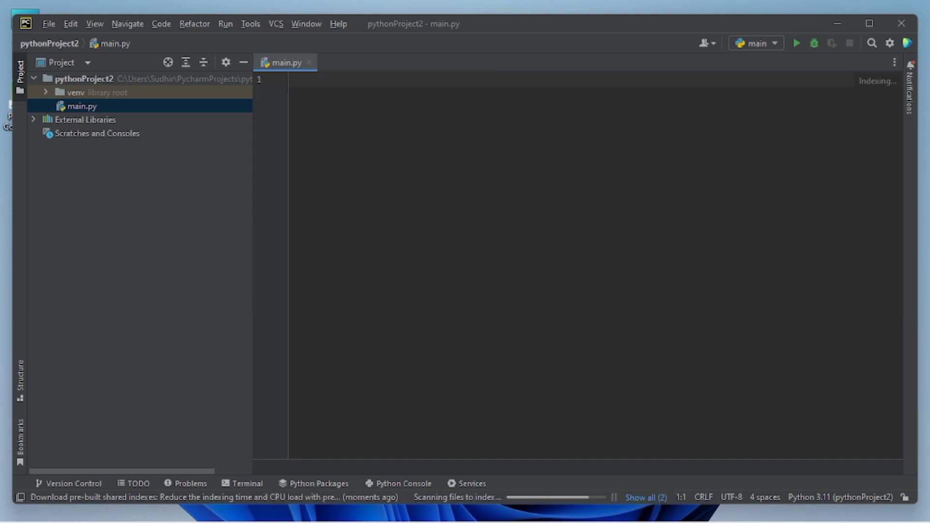
key("Return")
key("Return")
type("print(\"Hello")
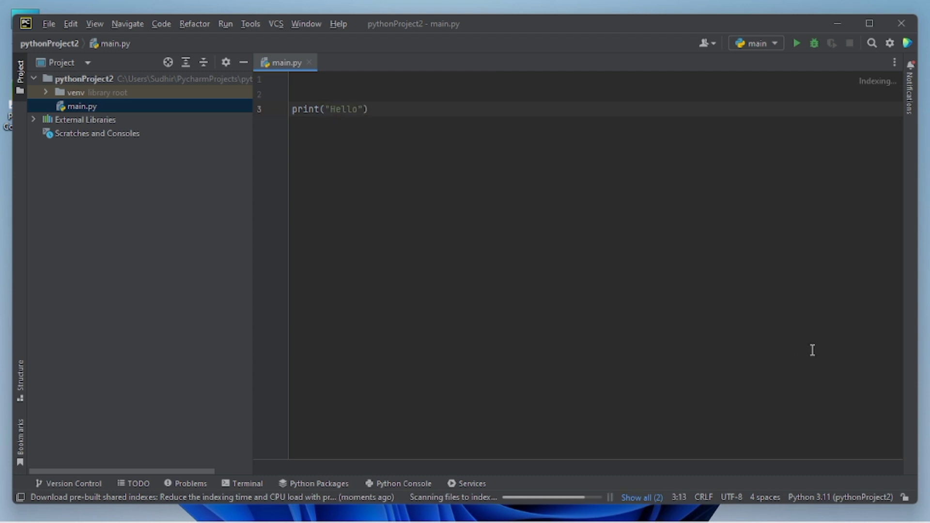
Run the main.py script and check its printed output.
left_click(802, 42)
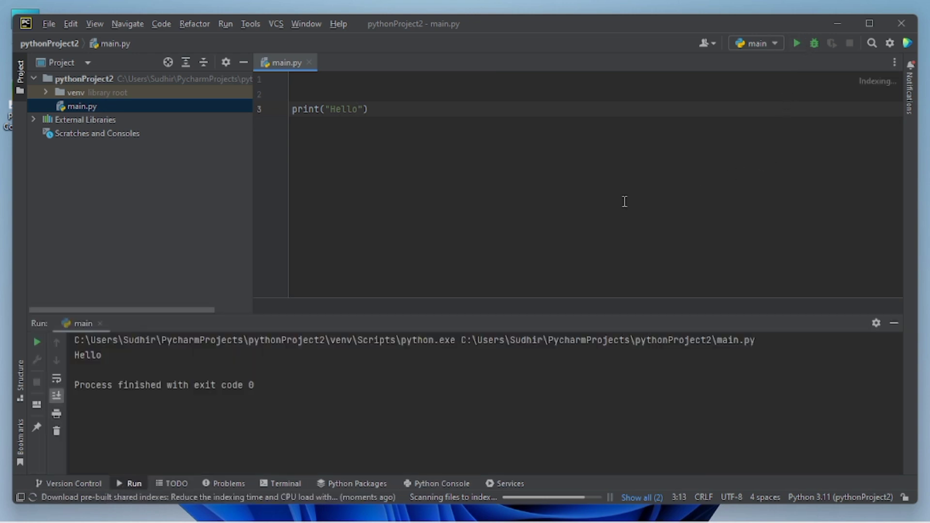
left_click(134, 358)
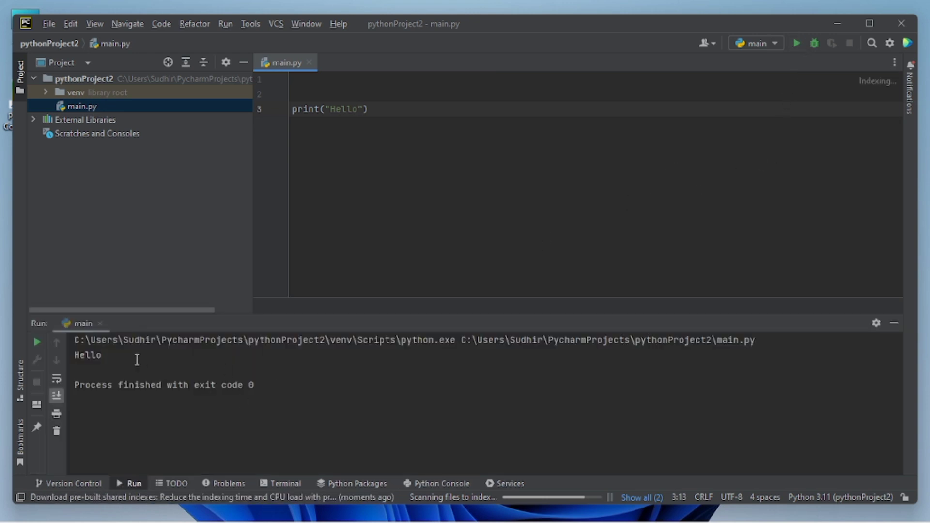